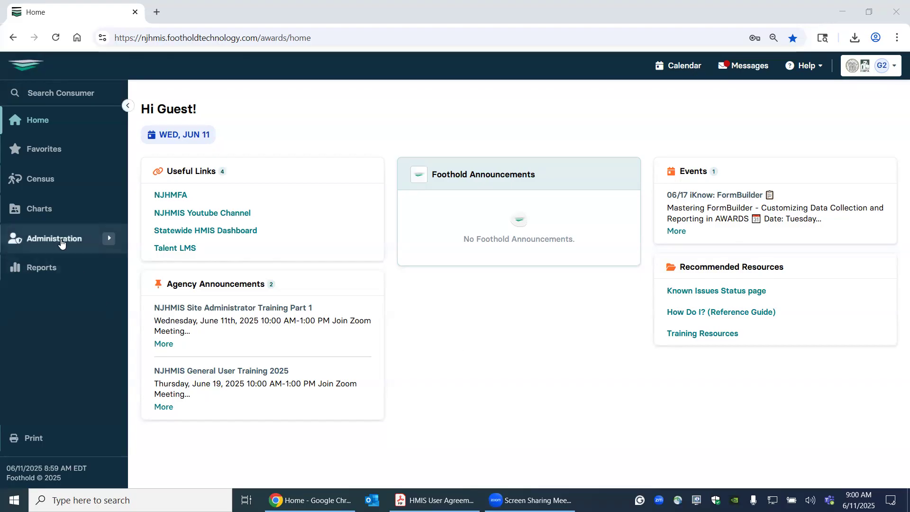
# - Open the individual services Contacts Log for the Training PATH Outreach program
pyautogui.click(34, 213)
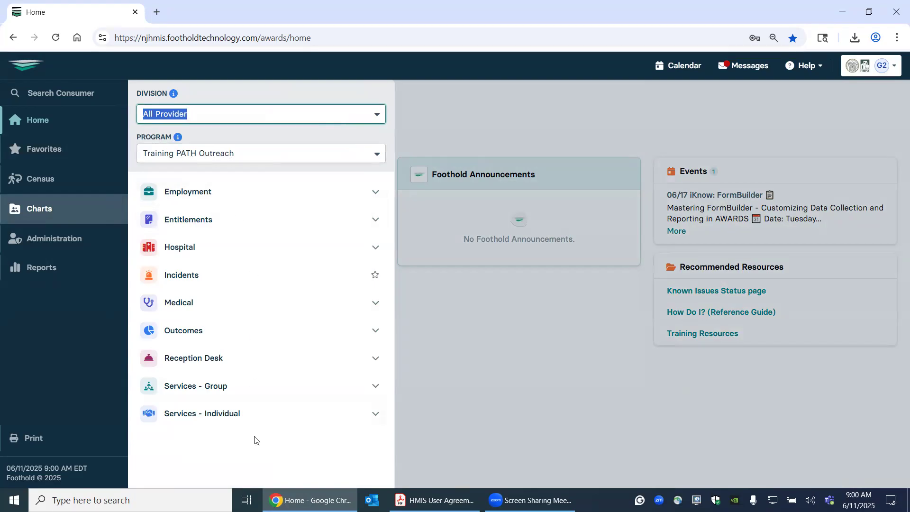
pyautogui.click(212, 416)
pyautogui.scroll(-3, 212, 416)
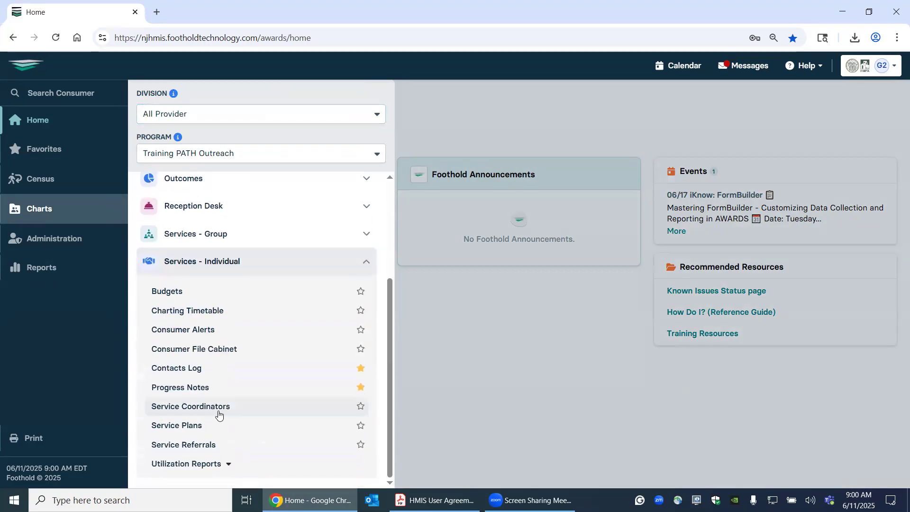
pyautogui.click(171, 373)
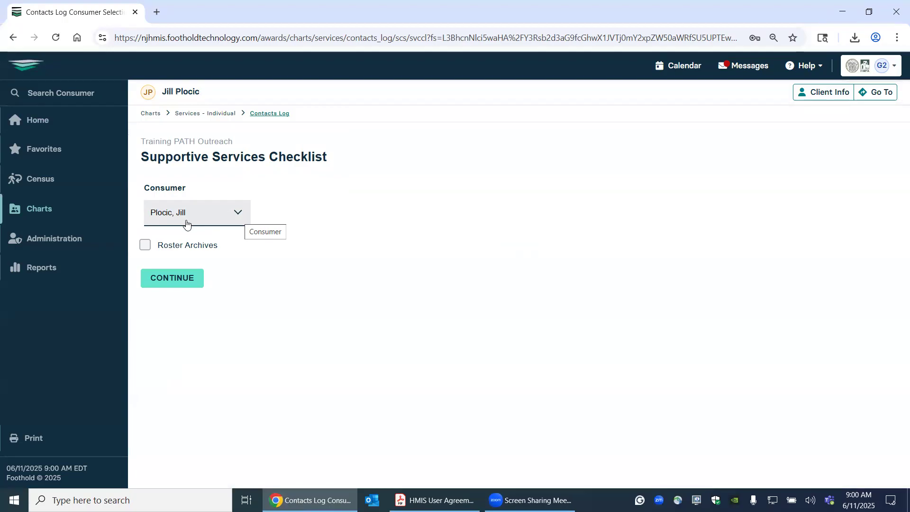
pyautogui.click(156, 248)
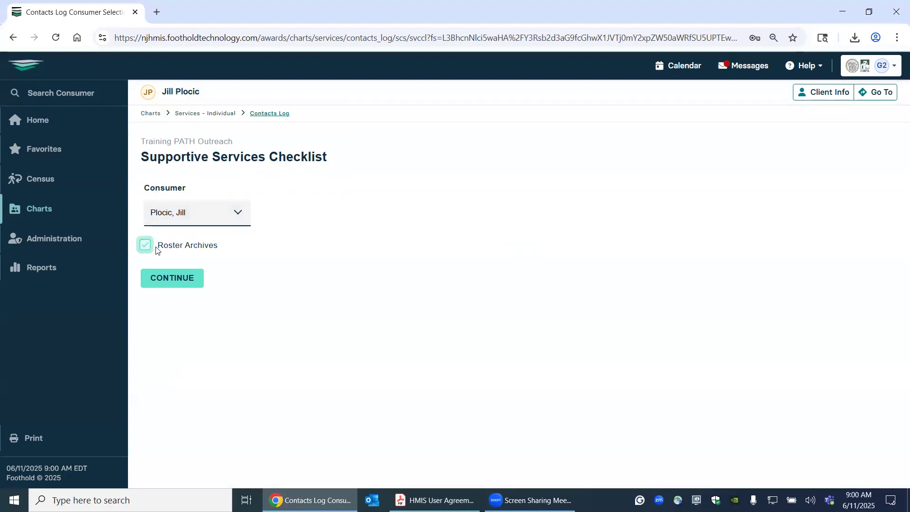
pyautogui.click(214, 248)
pyautogui.click(212, 248)
pyautogui.click(211, 250)
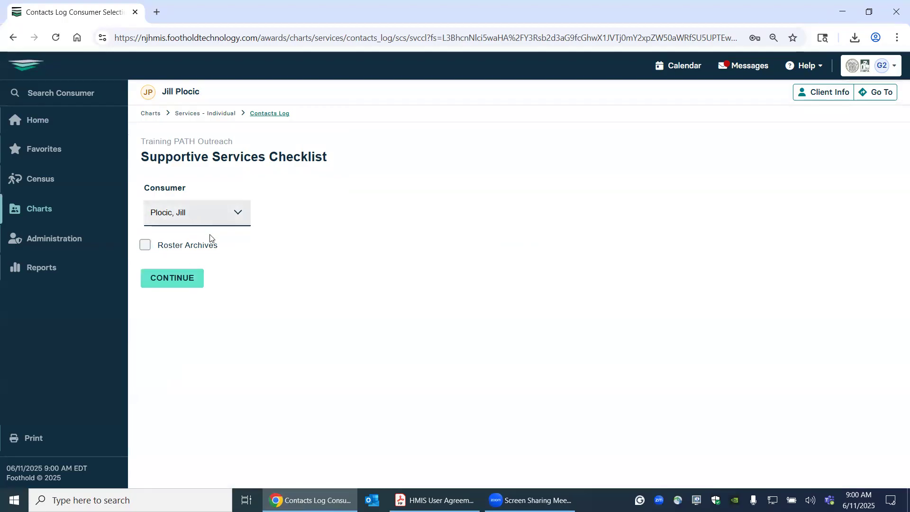
# - Start a new supportive services session for the preselected consumer and date it 05/05/2025
pyautogui.click(174, 281)
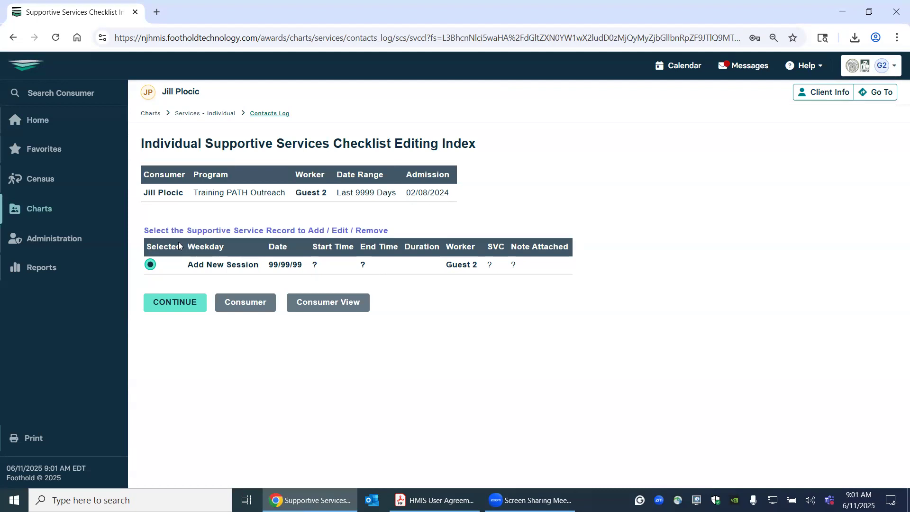
pyautogui.click(181, 307)
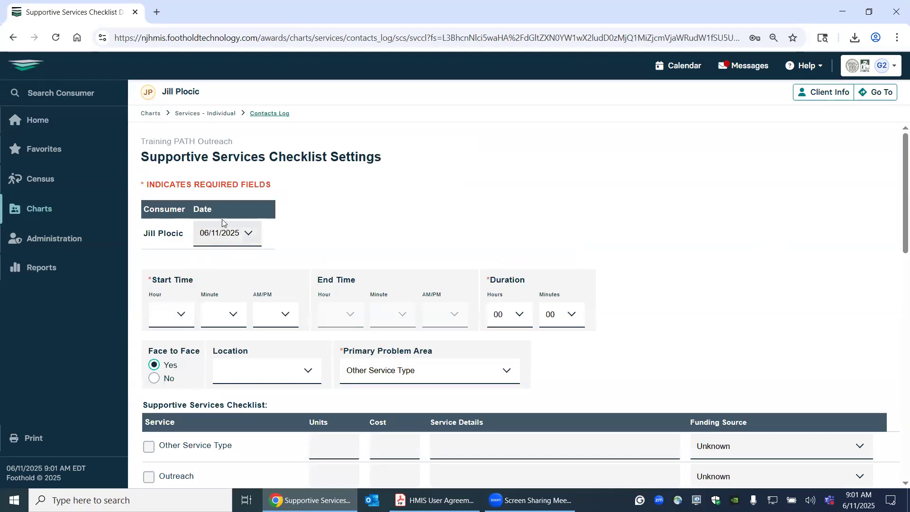
pyautogui.click(249, 237)
pyautogui.scroll(-8, 236, 322)
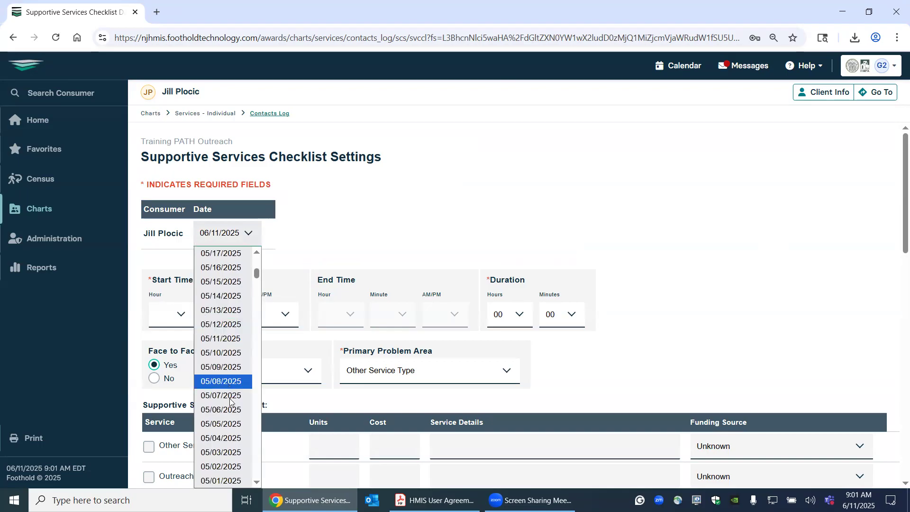
pyautogui.click(234, 424)
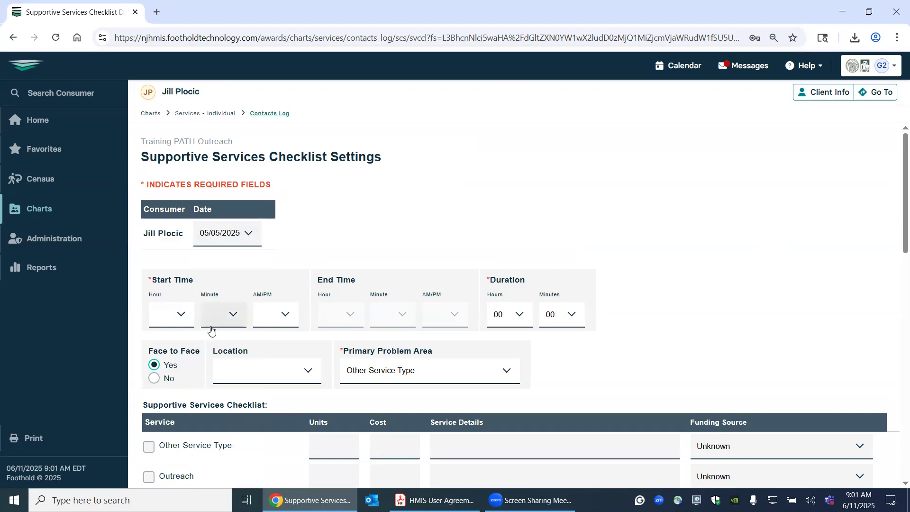
# - Set the session's start time to 08:00 AM
pyautogui.click(180, 314)
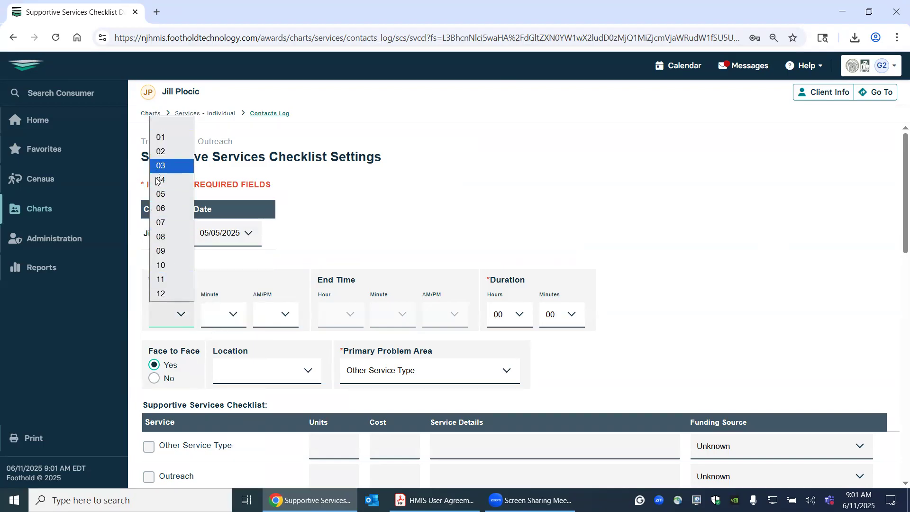
pyautogui.click(162, 236)
pyautogui.click(223, 326)
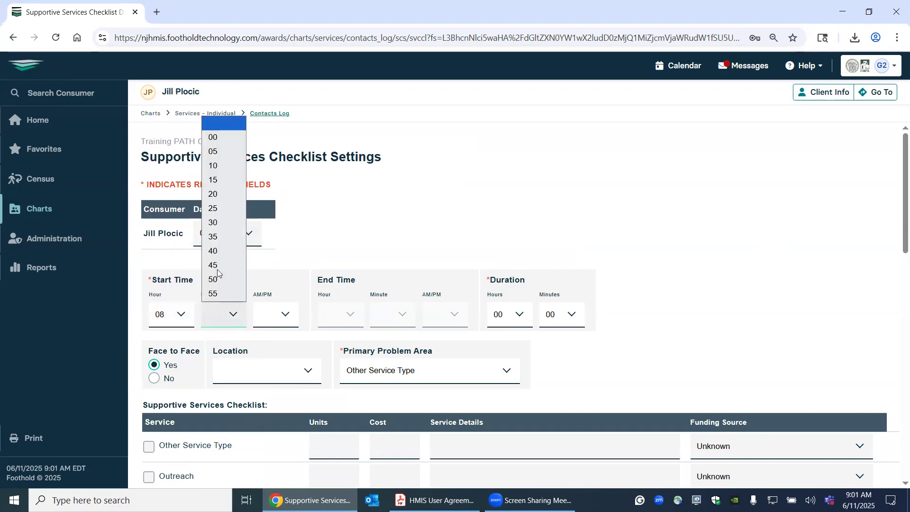
pyautogui.click(212, 141)
pyautogui.click(276, 323)
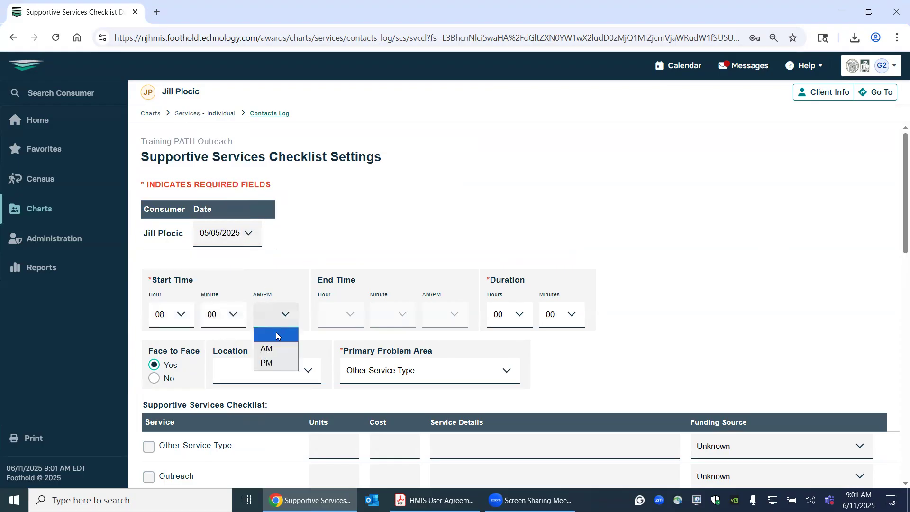
pyautogui.click(271, 350)
# - Set the session's duration to 01 hour and 30 minutes
pyautogui.click(515, 314)
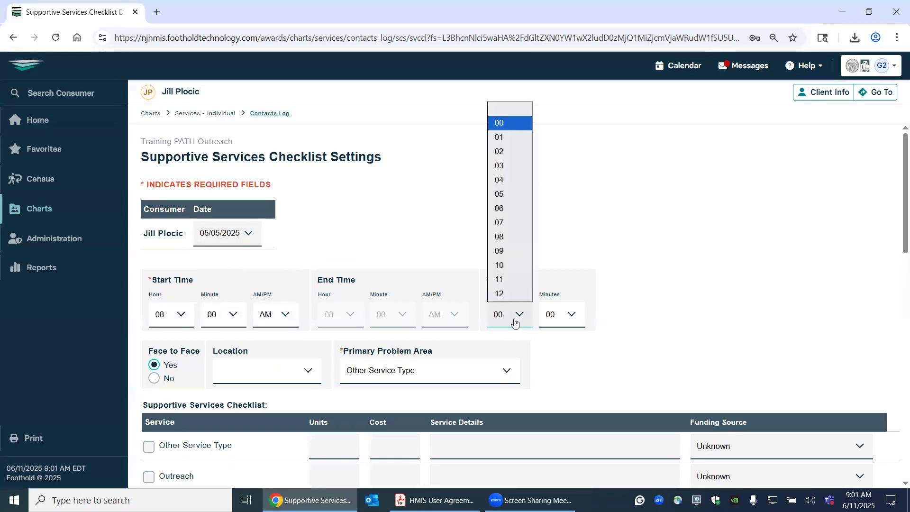
pyautogui.click(503, 137)
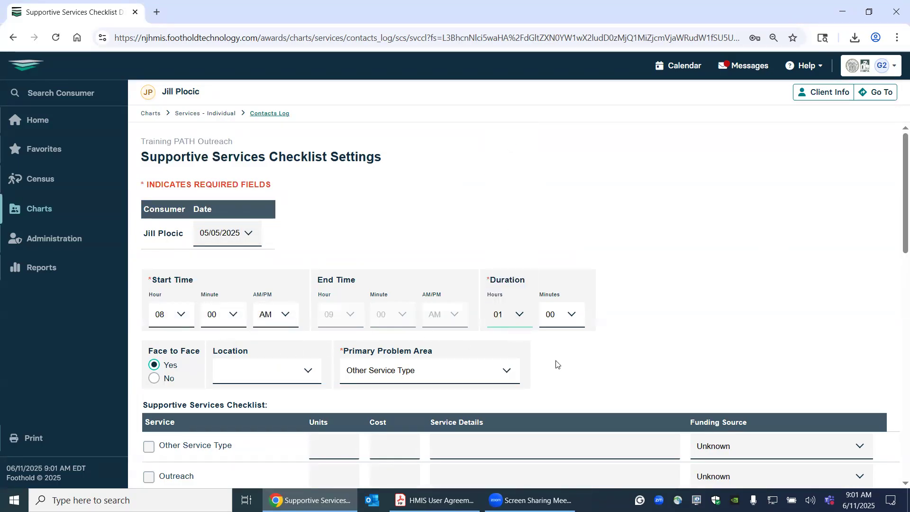
pyautogui.click(559, 317)
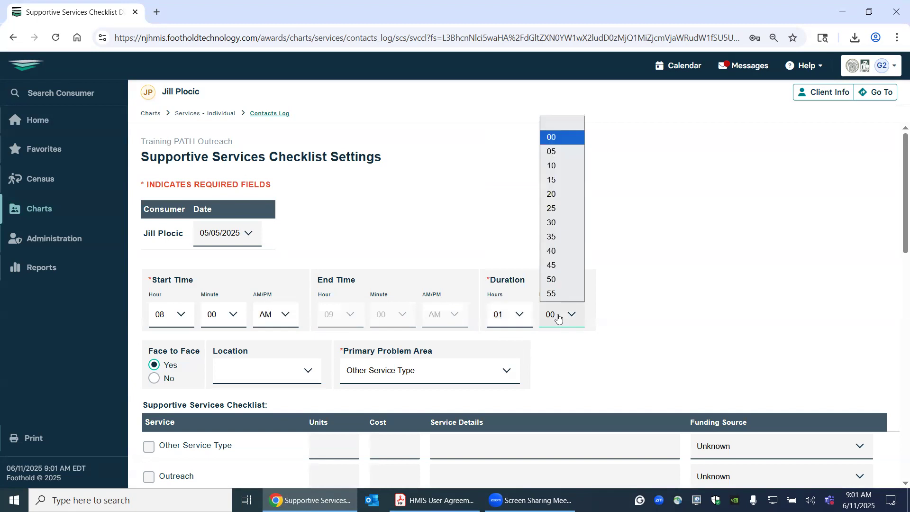
pyautogui.click(561, 229)
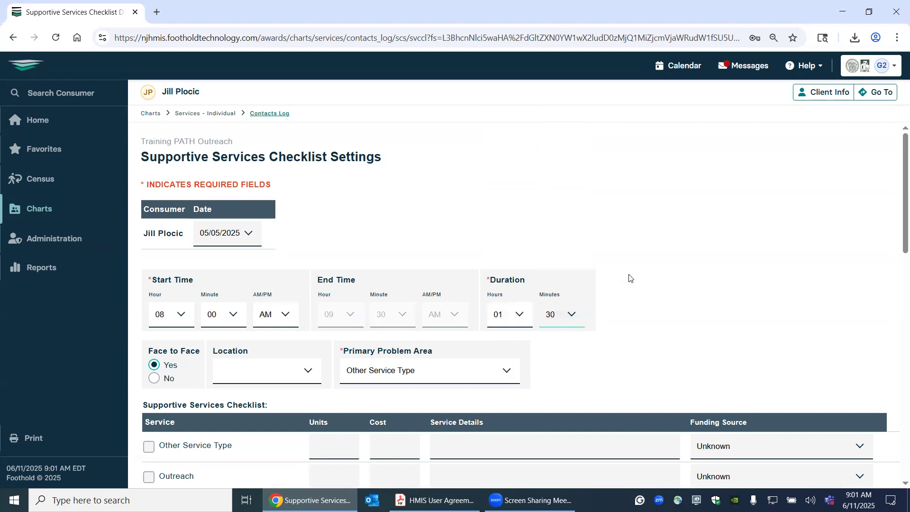
# - Set the session location to This Program Site and the primary problem area to PATH Case management
pyautogui.scroll(-3, 686, 313)
pyautogui.scroll(-1, 686, 313)
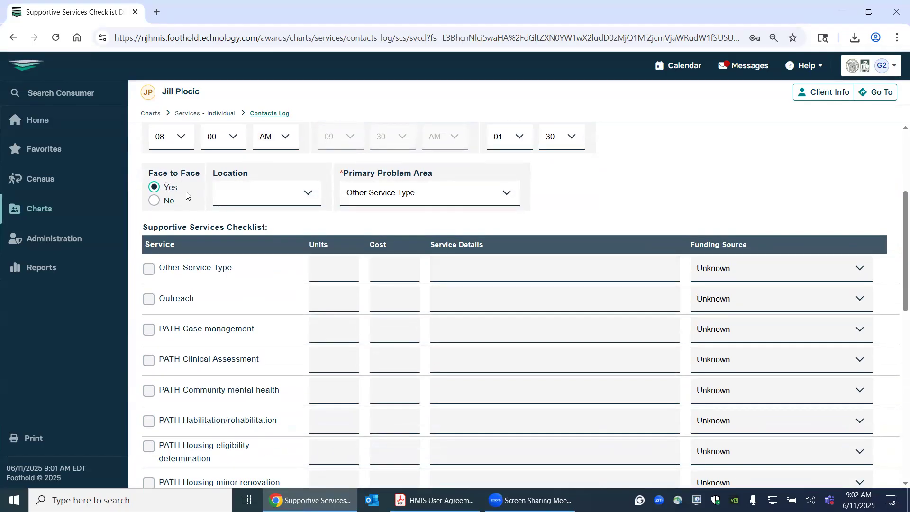
pyautogui.click(242, 193)
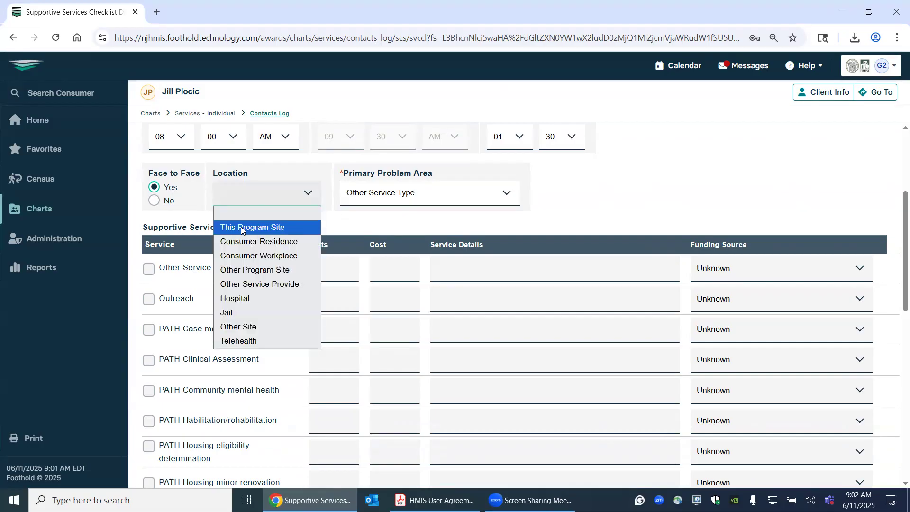
pyautogui.click(242, 229)
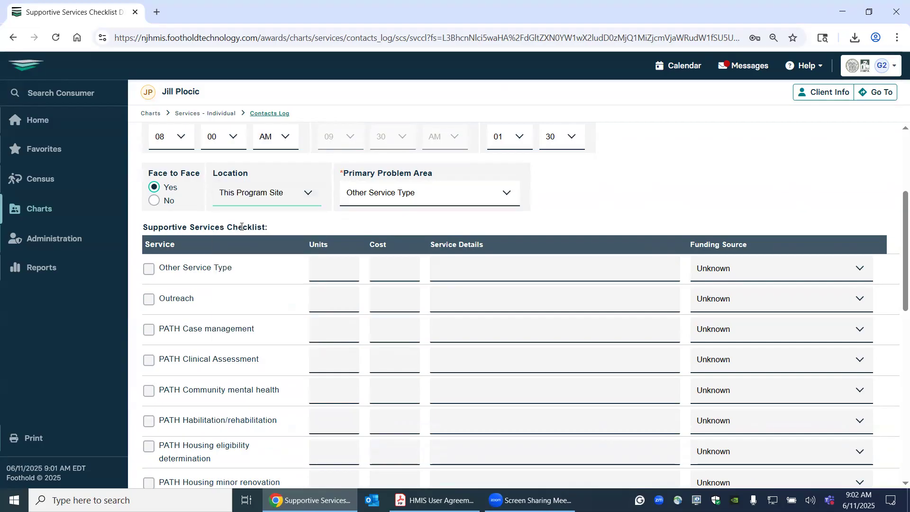
pyautogui.click(507, 193)
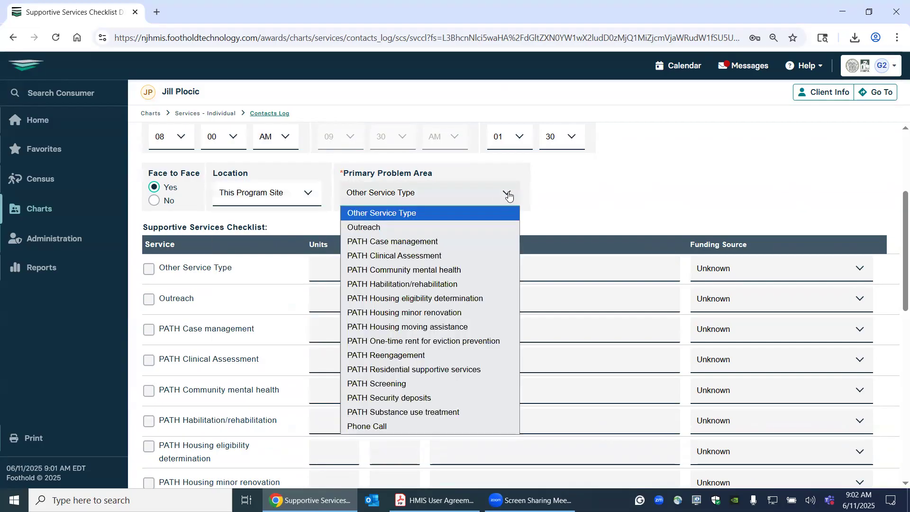
pyautogui.click(488, 237)
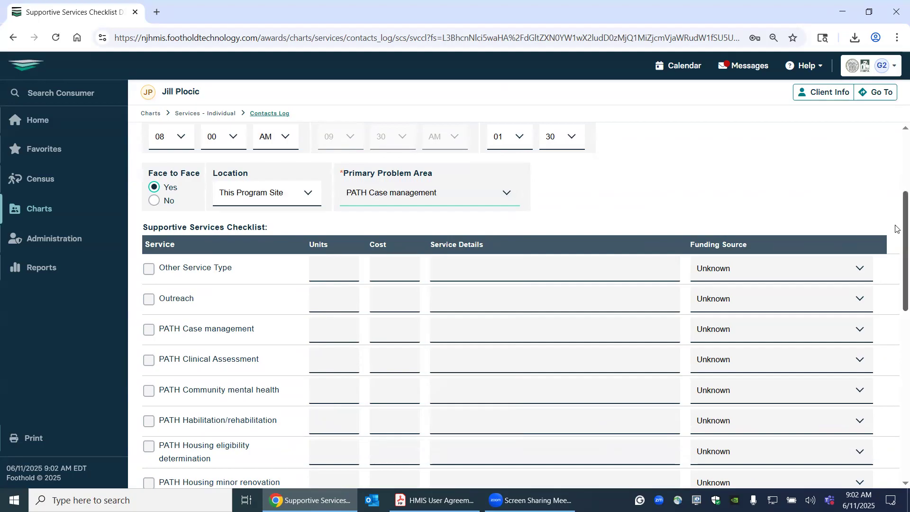
# - Mark PATH Case management as a provided service and enter "enter information without PII" as its service details
pyautogui.moveTo(896, 225); pyautogui.dragTo(896, 244)
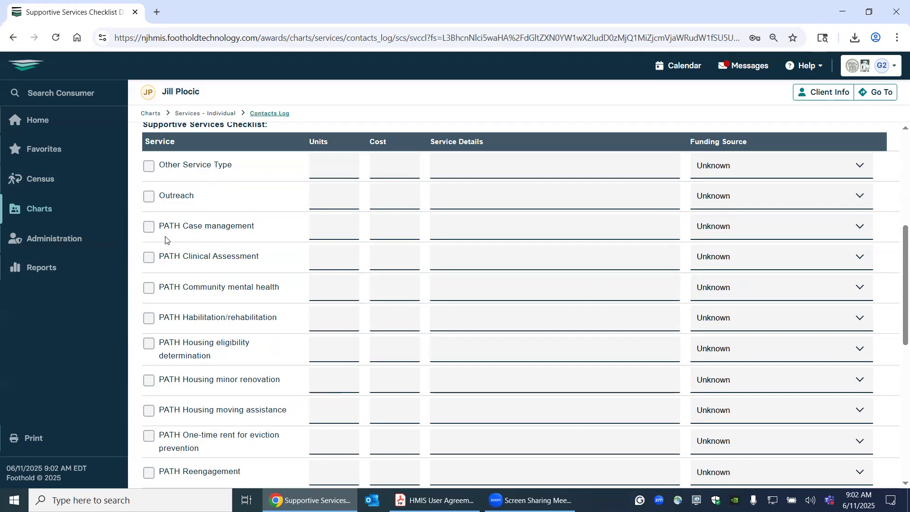
pyautogui.click(151, 232)
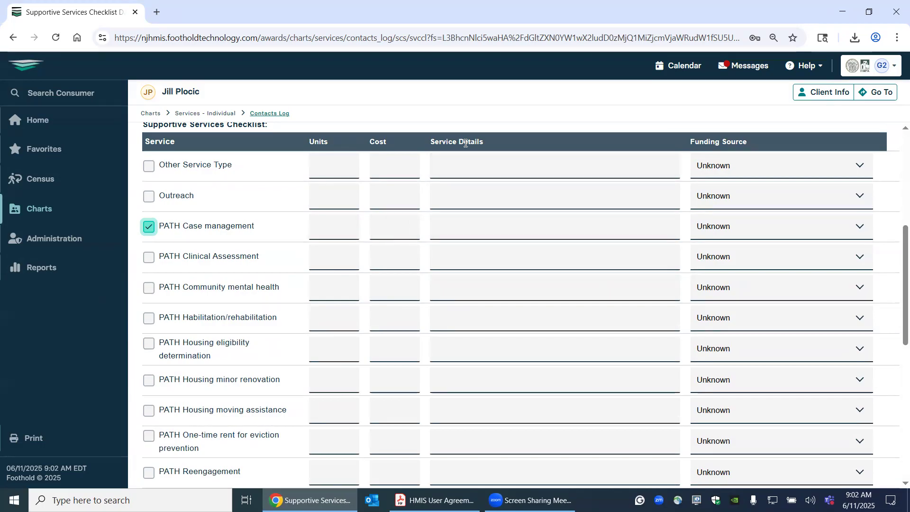
pyautogui.click(458, 238)
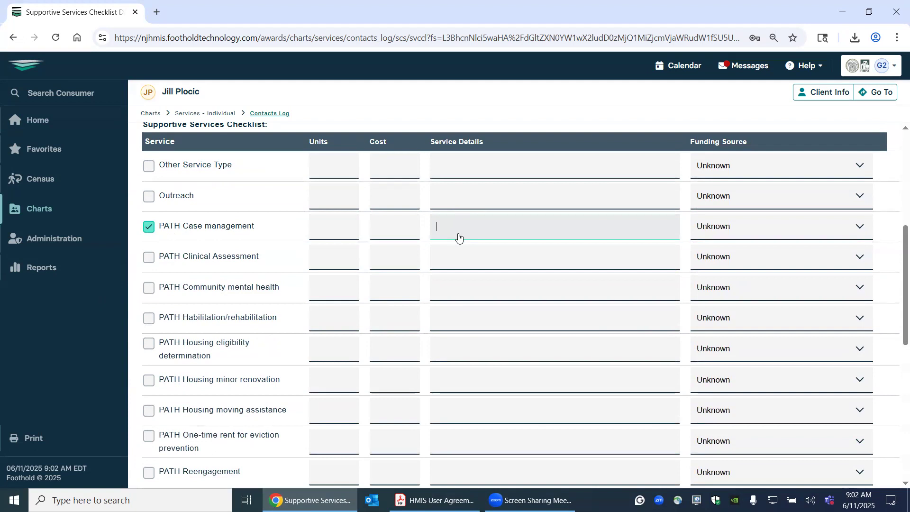
pyautogui.write('enter informaiton')
pyautogui.press('BackSpace')
pyautogui.press('BackSpace')
pyautogui.press('BackSpace')
pyautogui.press('BackSpace')
pyautogui.write('tion withou')
pyautogui.scroll(-1, 459, 238)
pyautogui.scroll(1, 530, 225)
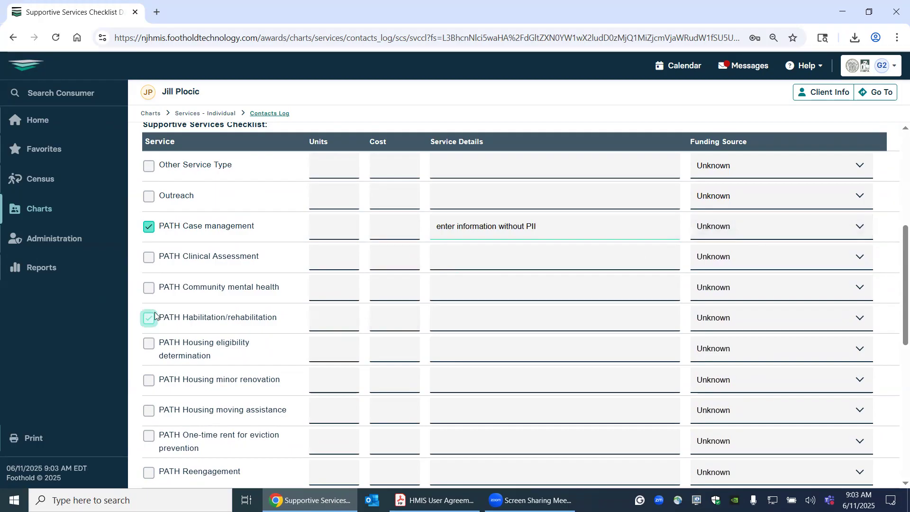
# - Mark PATH Community mental health as an additional provided service in the checklist
pyautogui.scroll(-1, 146, 313)
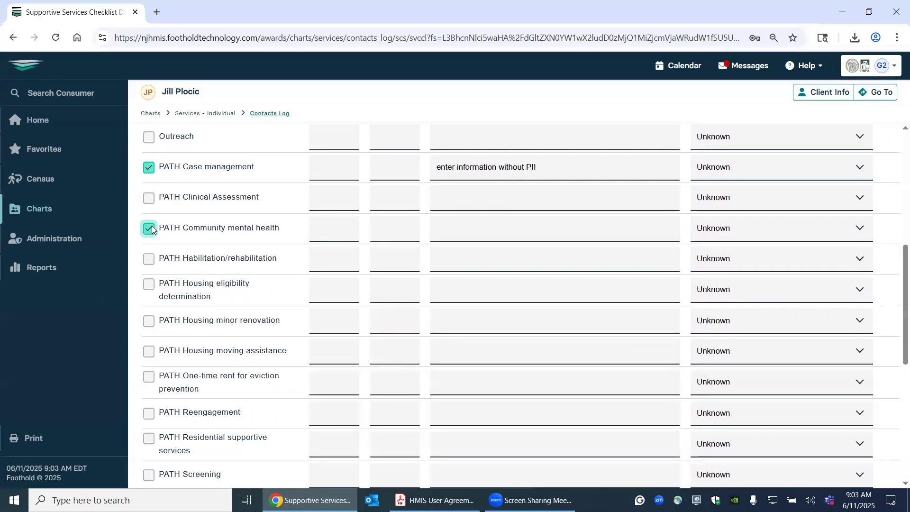
pyautogui.click(149, 285)
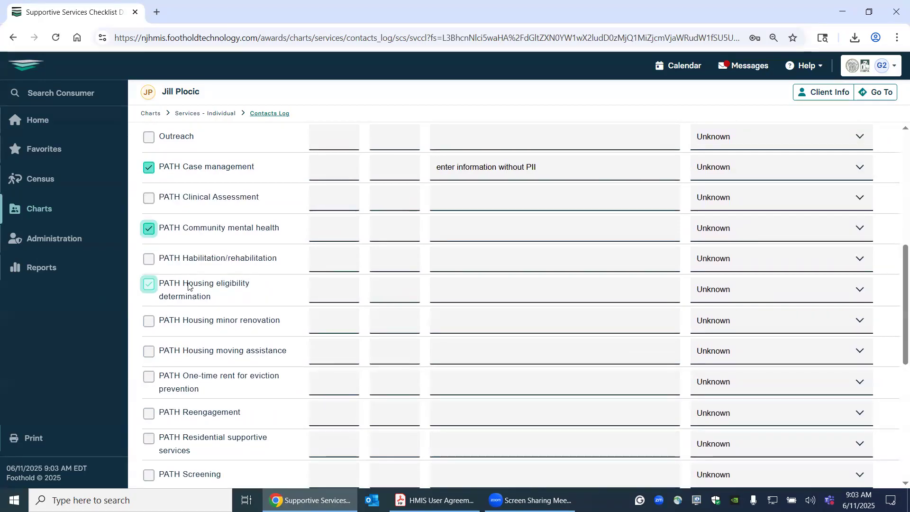
pyautogui.scroll(-2, 187, 289)
pyautogui.scroll(-2, 188, 286)
pyautogui.scroll(3, 188, 286)
pyautogui.scroll(2, 187, 286)
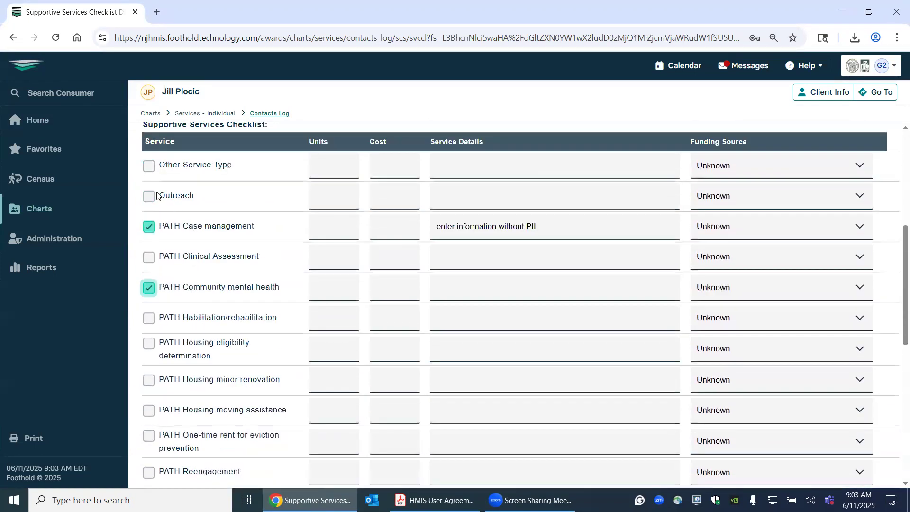
pyautogui.click(181, 194)
pyautogui.click(178, 196)
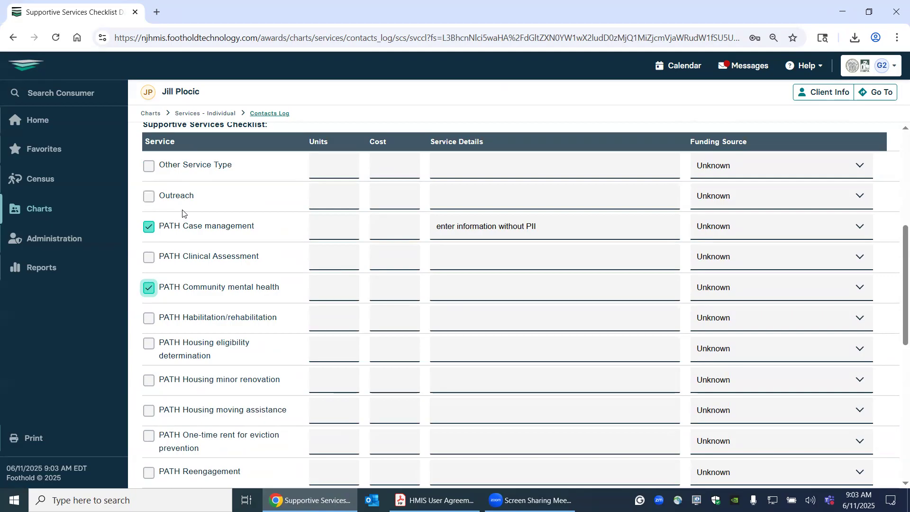
# - Write the progress note "Enter a note regarding the services checked above."
pyautogui.scroll(-8, 409, 272)
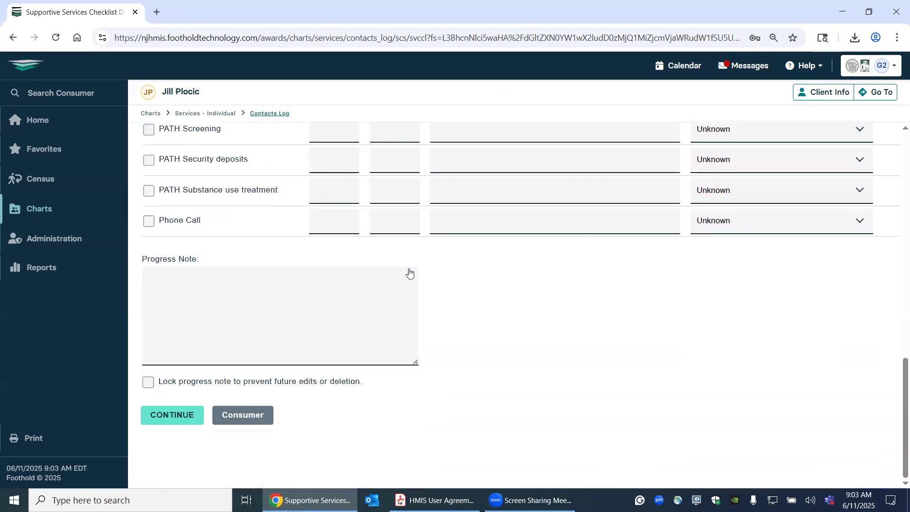
pyautogui.click(247, 285)
pyautogui.write('ERn')
pyautogui.press('BackSpace')
pyautogui.write('nter a note regarding')
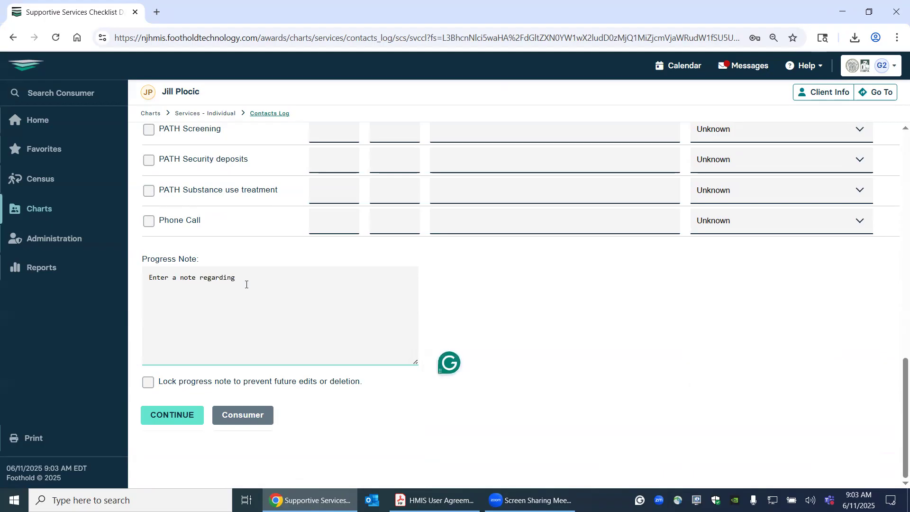
pyautogui.write('vices checked above.')
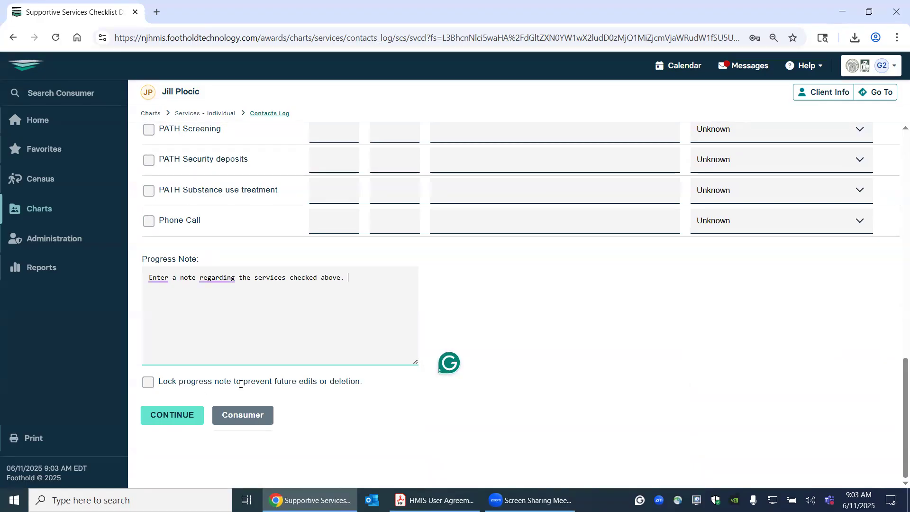
# - Accept the suggested rewording "You can just enter a note about the services checked above." and submit the session record
pyautogui.moveTo(217, 280)
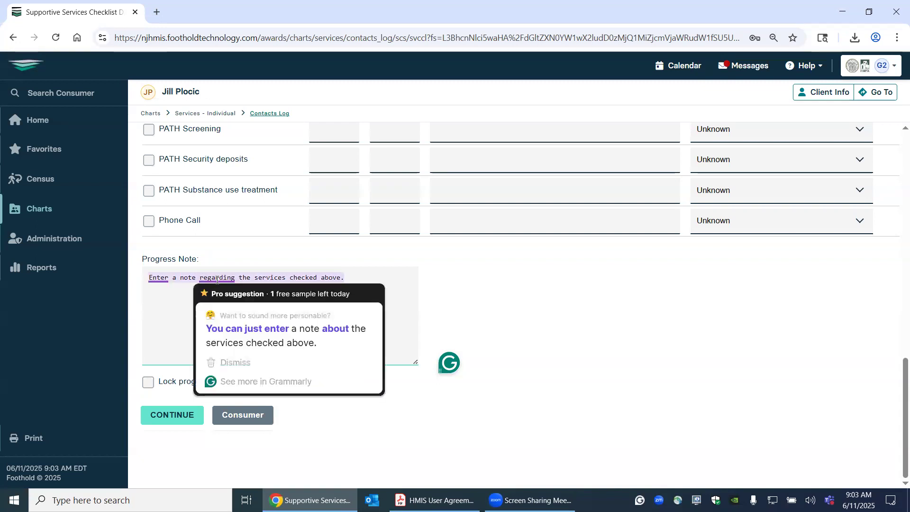
pyautogui.click(228, 332)
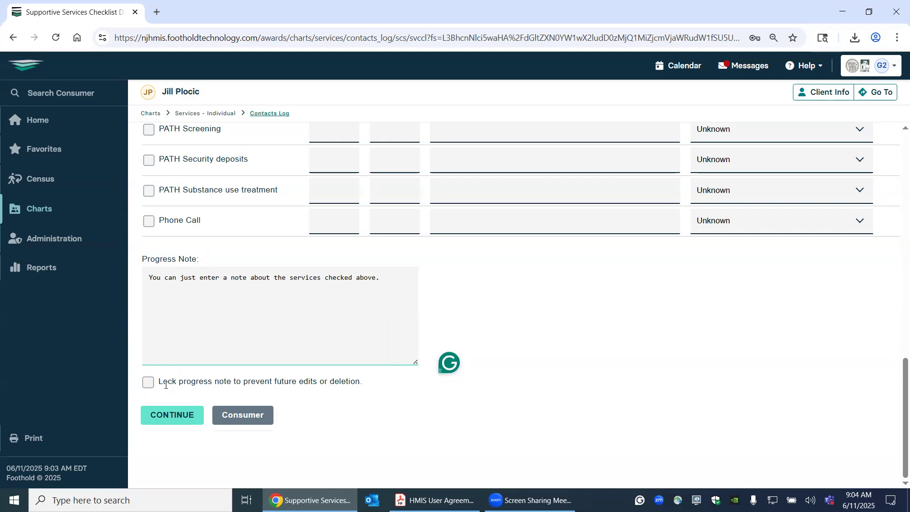
pyautogui.click(173, 417)
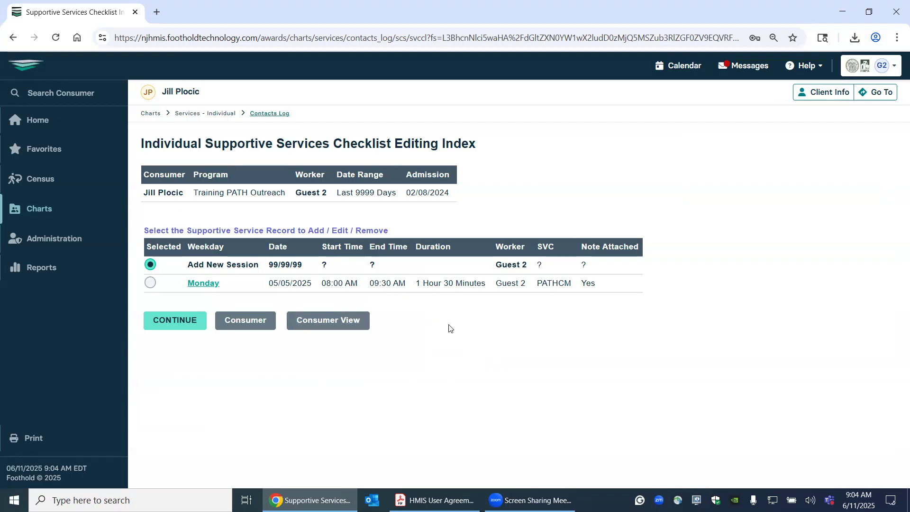
# - Start a new supportive services session record and mark Outreach as a provided service in the checklist
pyautogui.click(176, 321)
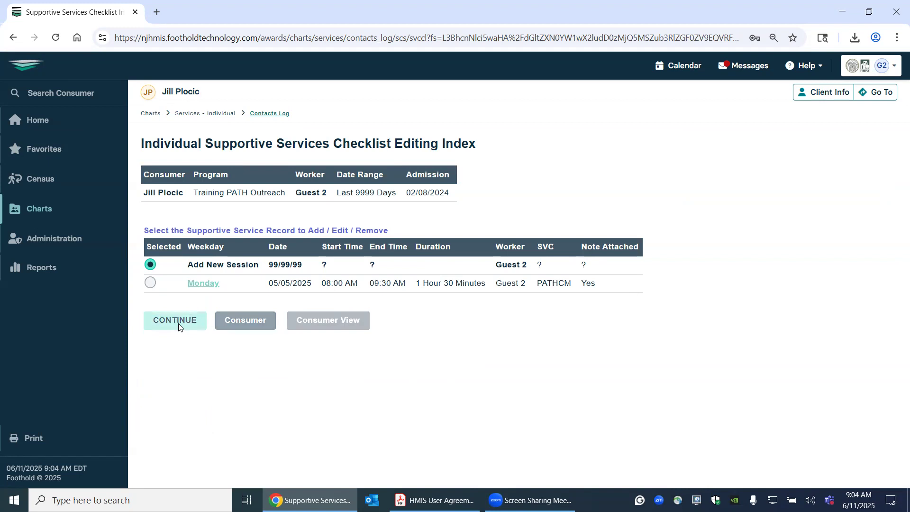
pyautogui.scroll(-3, 744, 228)
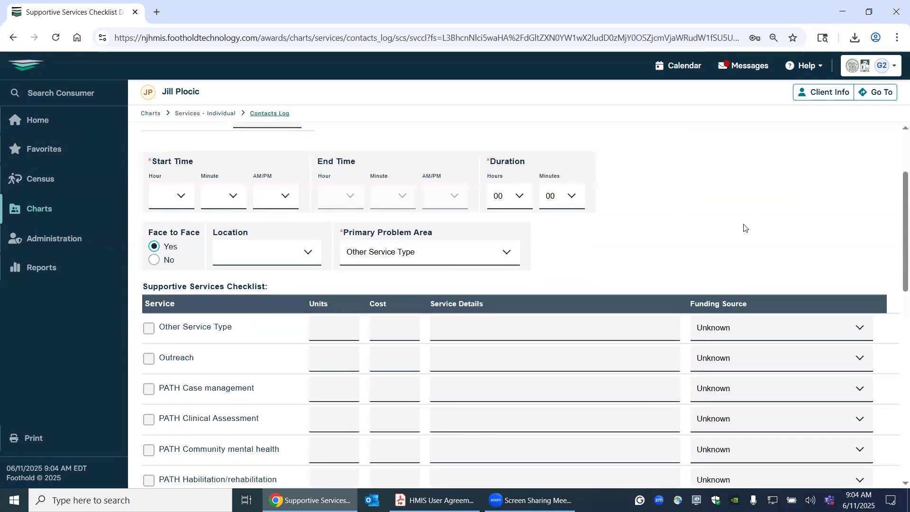
pyautogui.click(149, 360)
# - Set the new session's date to 02/10/2024
pyautogui.scroll(1, 250, 336)
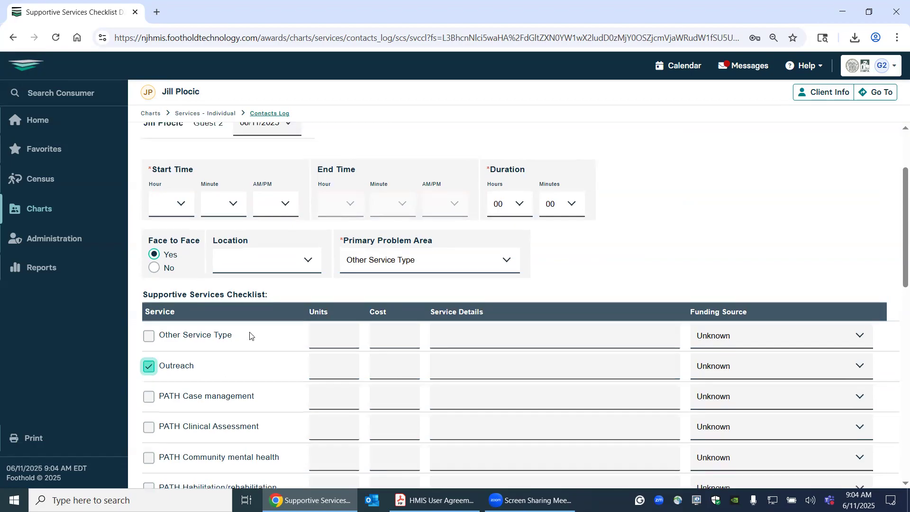
pyautogui.scroll(2, 250, 336)
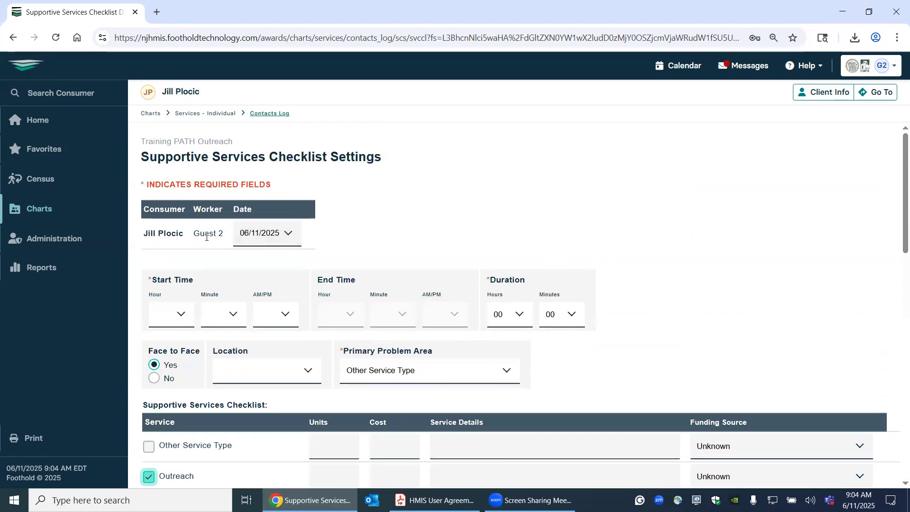
pyautogui.click(279, 234)
pyautogui.scroll(-20, 273, 389)
pyautogui.scroll(-20, 274, 389)
pyautogui.scroll(-10, 274, 389)
pyautogui.scroll(13, 273, 389)
pyautogui.scroll(4, 274, 389)
pyautogui.scroll(-3, 273, 389)
pyautogui.scroll(3, 273, 388)
pyautogui.scroll(-2, 273, 389)
pyautogui.scroll(13, 274, 387)
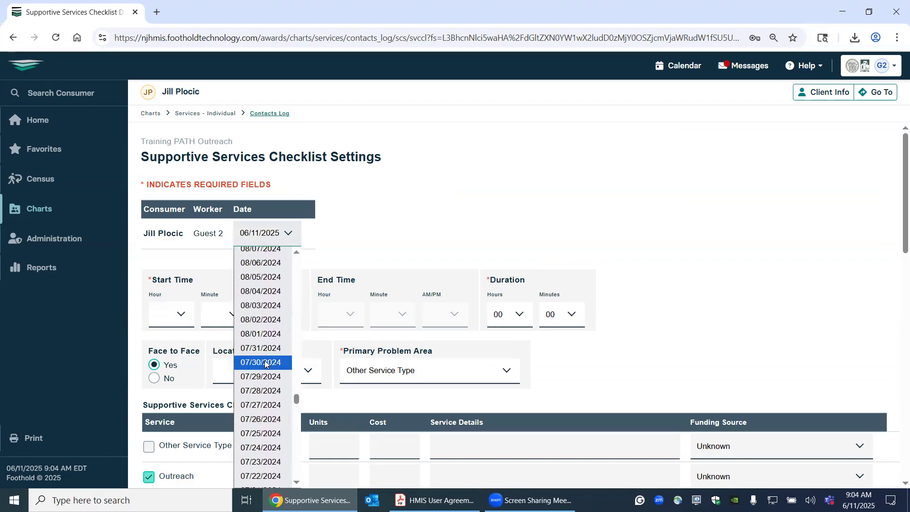
pyautogui.moveTo(297, 400); pyautogui.dragTo(299, 443)
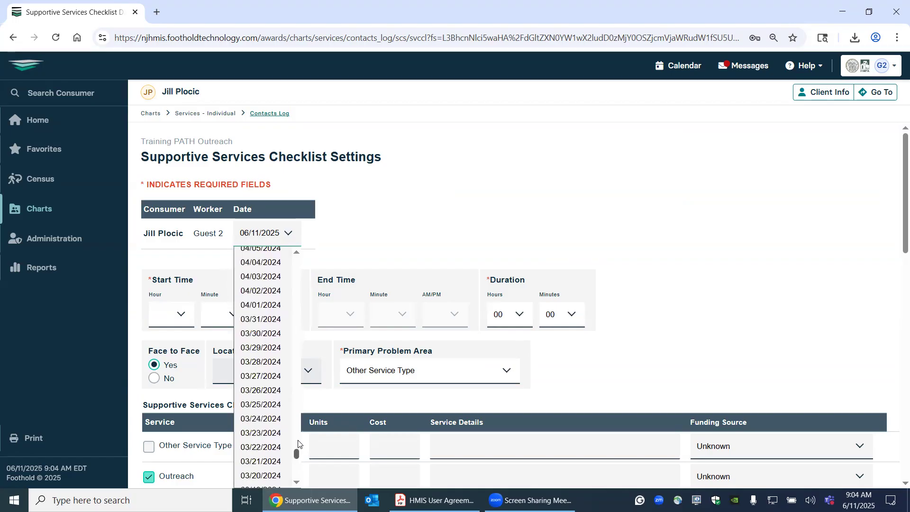
pyautogui.scroll(-10, 261, 442)
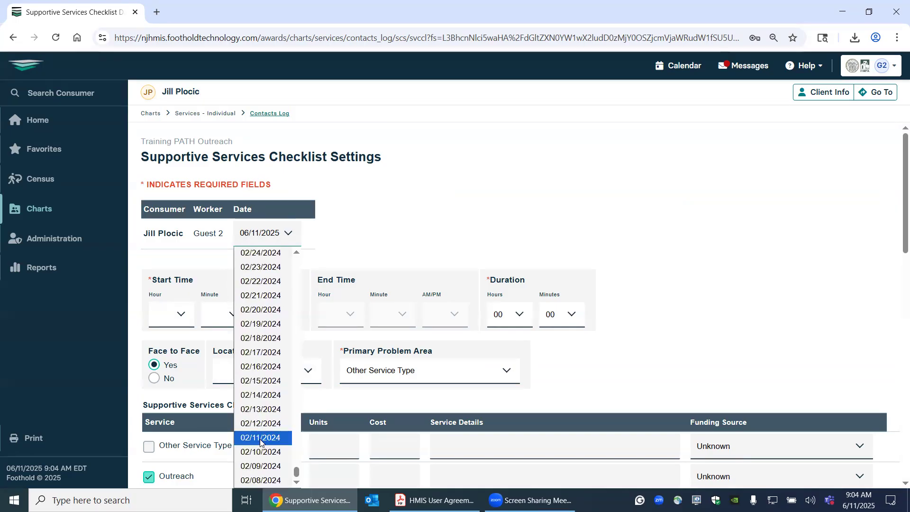
pyautogui.click(260, 451)
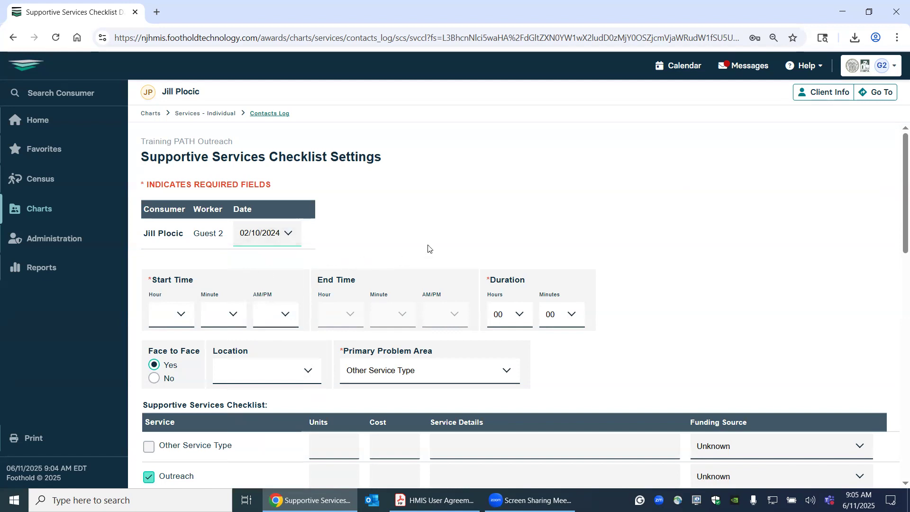
# - Set the session's start time to 04:00 PM
pyautogui.click(179, 314)
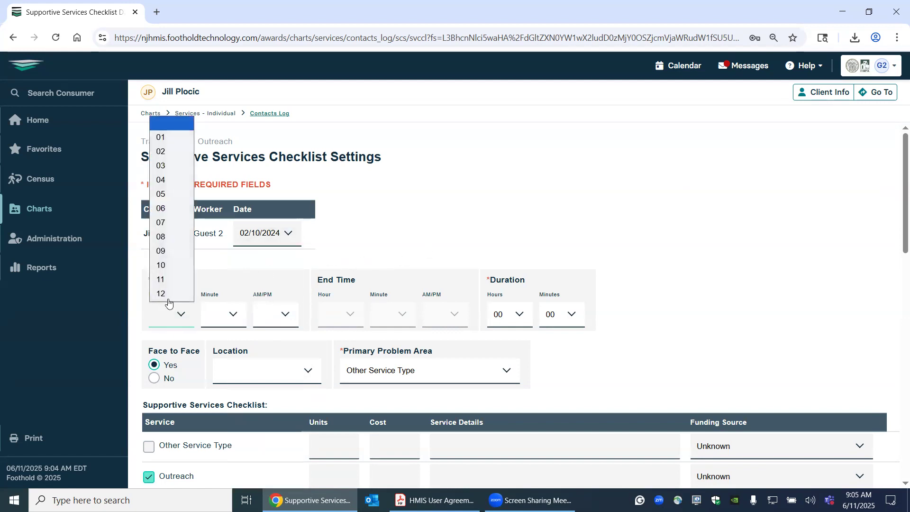
pyautogui.click(166, 182)
pyautogui.click(223, 314)
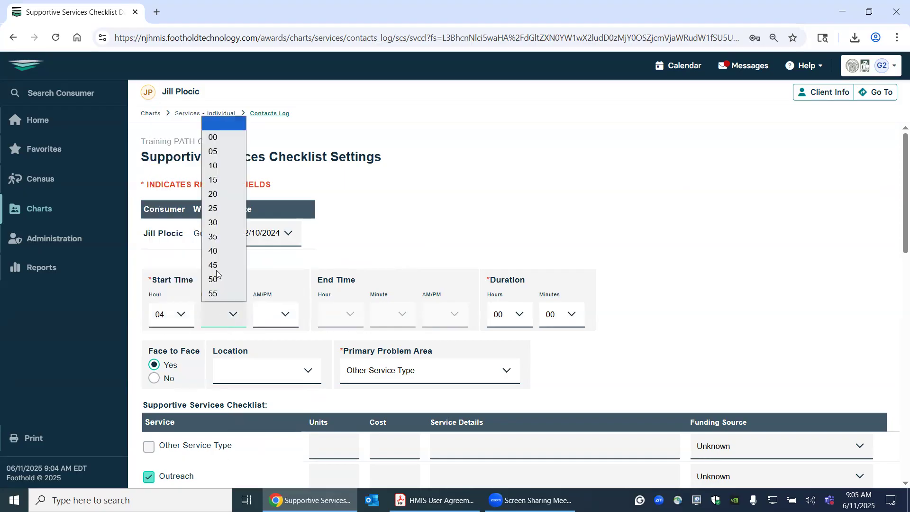
pyautogui.click(211, 138)
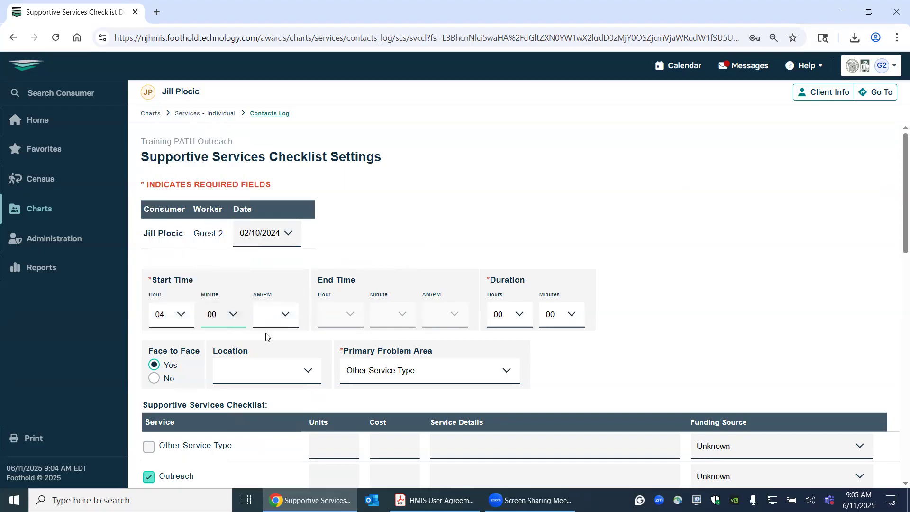
pyautogui.click(282, 316)
pyautogui.click(278, 352)
pyautogui.click(286, 316)
pyautogui.click(270, 363)
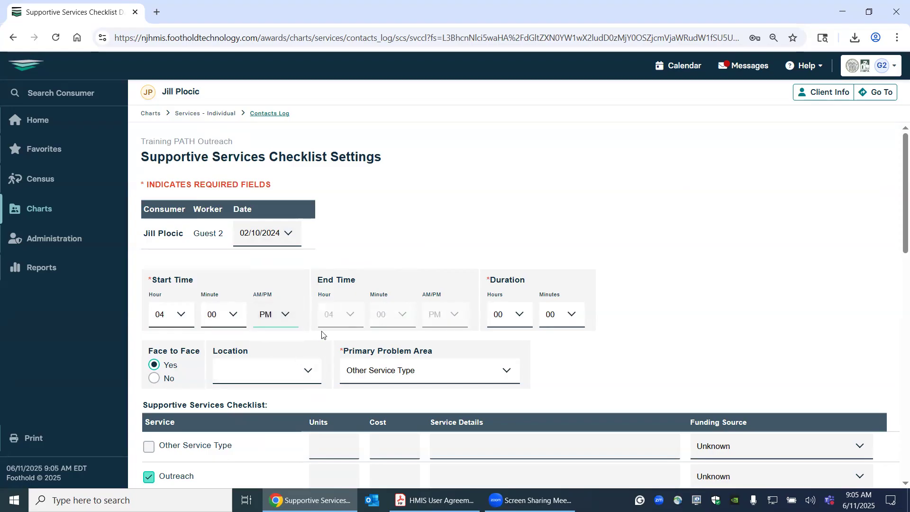
# - Set the session's duration to 00 hours and 30 minutes
pyautogui.click(516, 316)
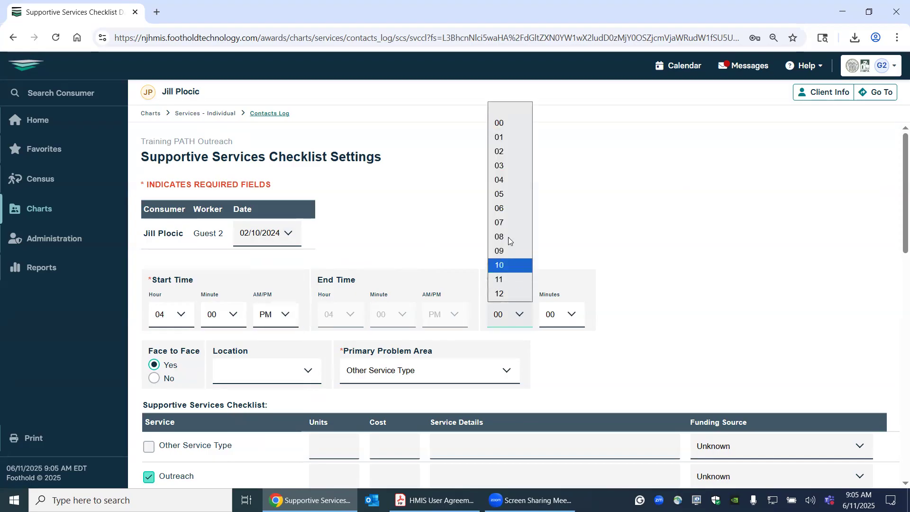
pyautogui.click(500, 123)
pyautogui.click(564, 315)
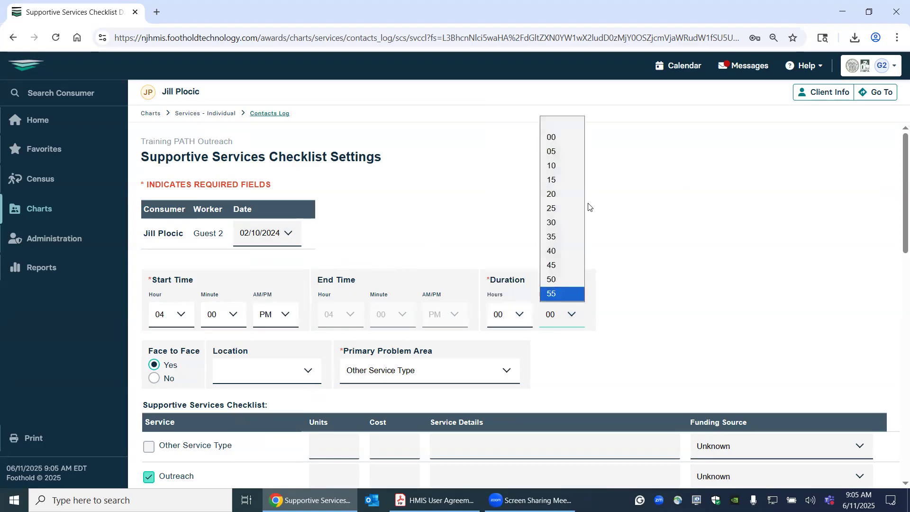
pyautogui.click(561, 231)
# - Choose Other Site as the session's location and Outreach as its primary problem area
pyautogui.scroll(-4, 636, 280)
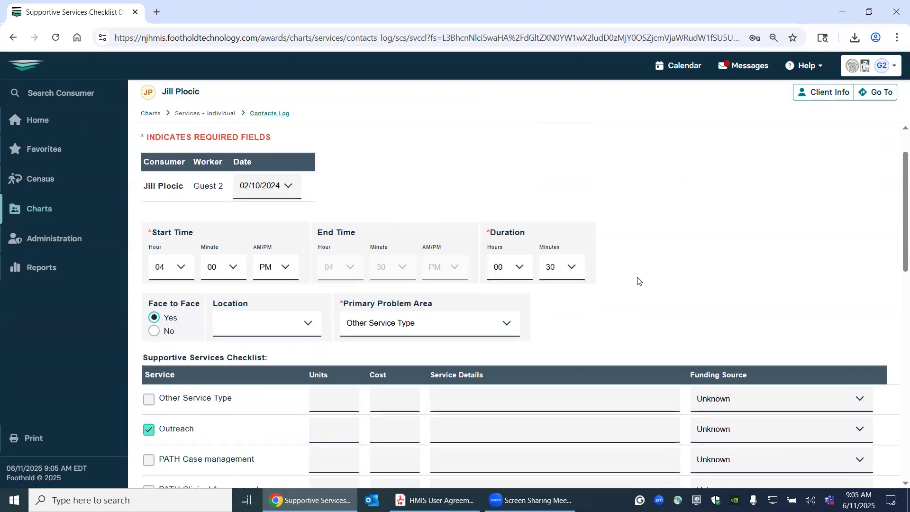
pyautogui.click(246, 201)
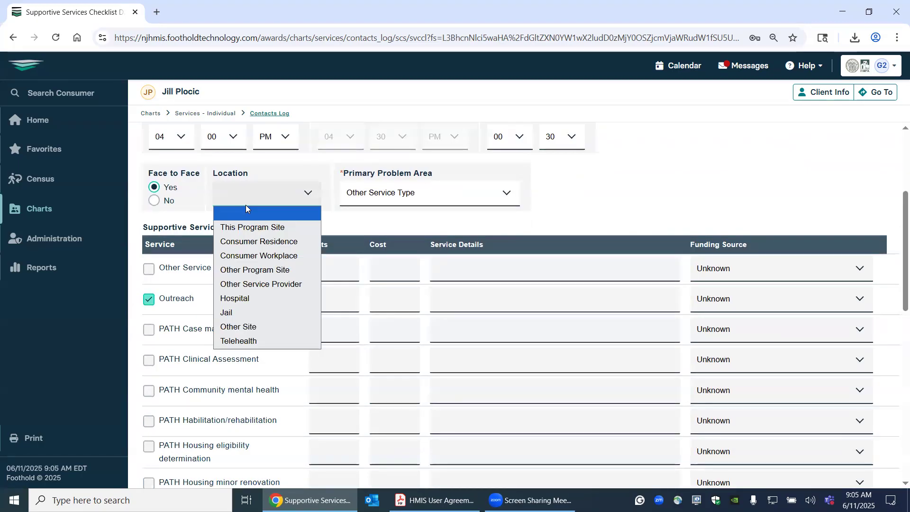
pyautogui.click(240, 331)
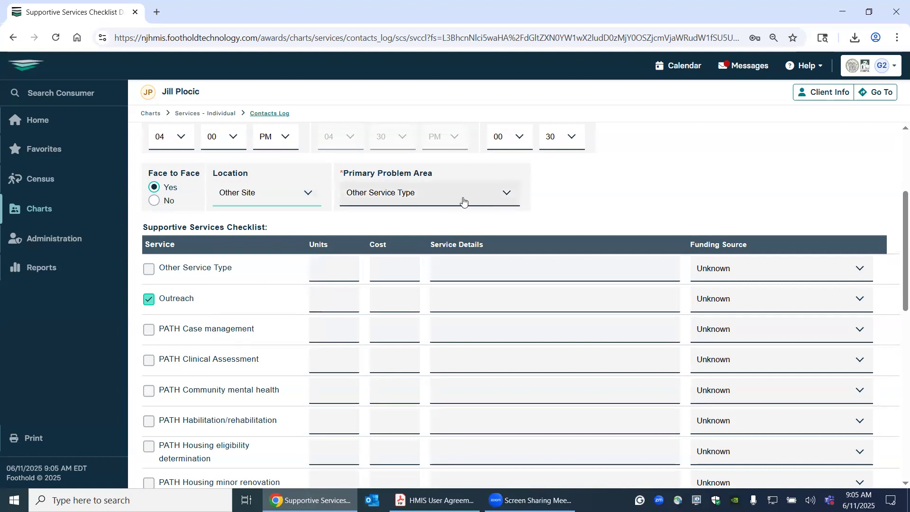
pyautogui.click(453, 199)
pyautogui.click(440, 227)
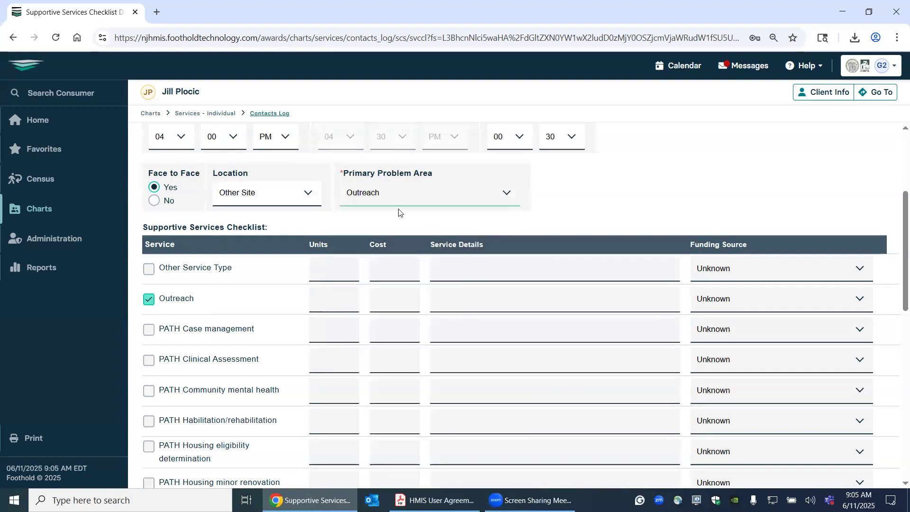
# - Leave the Outreach service details and the progress note blank, and submit the session record
pyautogui.scroll(-1, 605, 198)
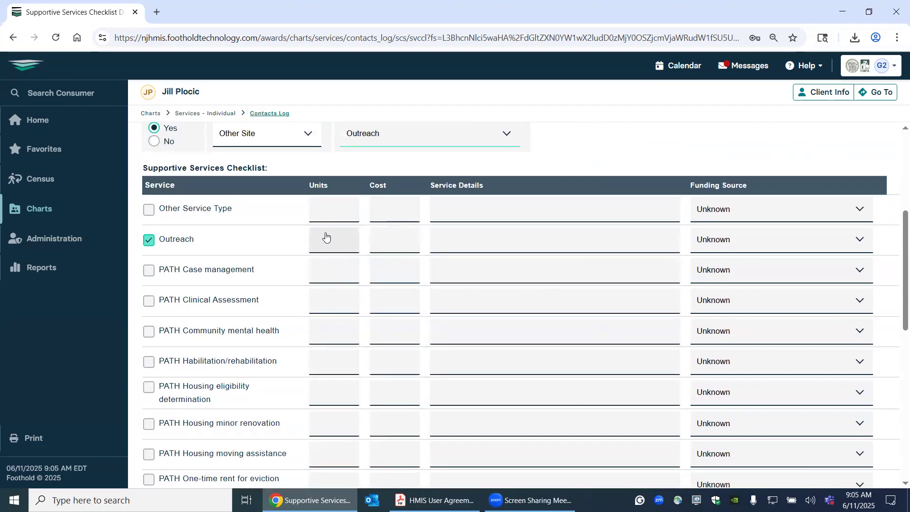
pyautogui.click(472, 239)
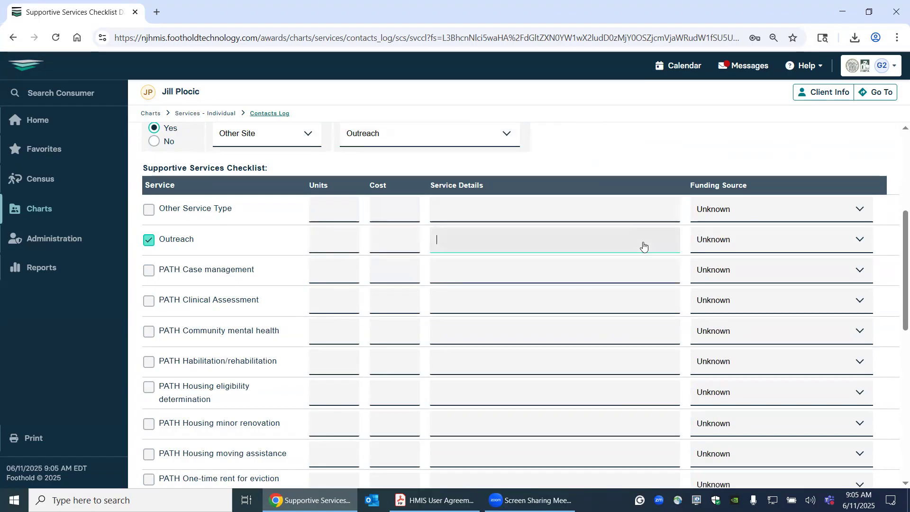
pyautogui.scroll(-10, 643, 246)
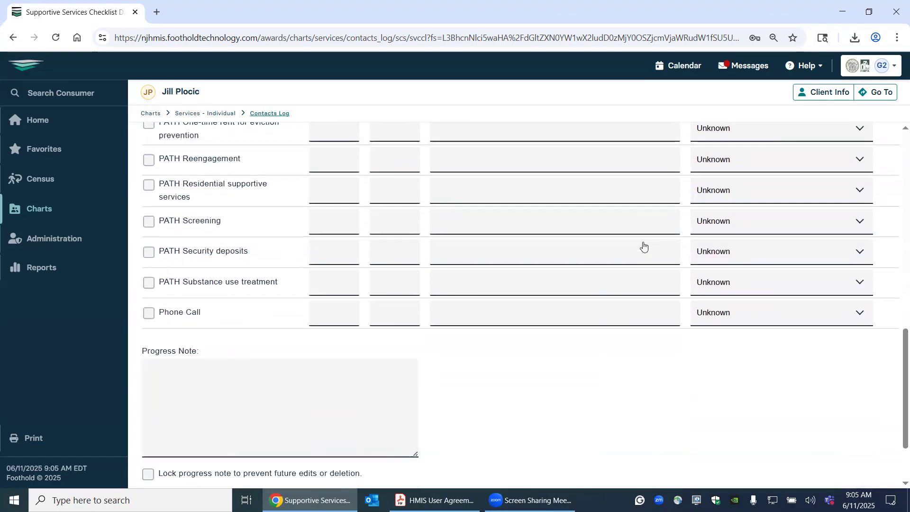
pyautogui.click(161, 287)
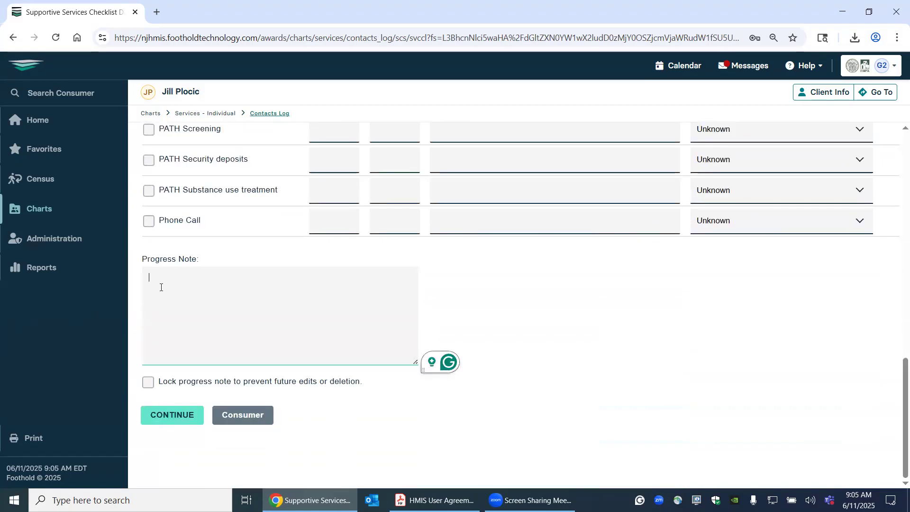
pyautogui.click(185, 424)
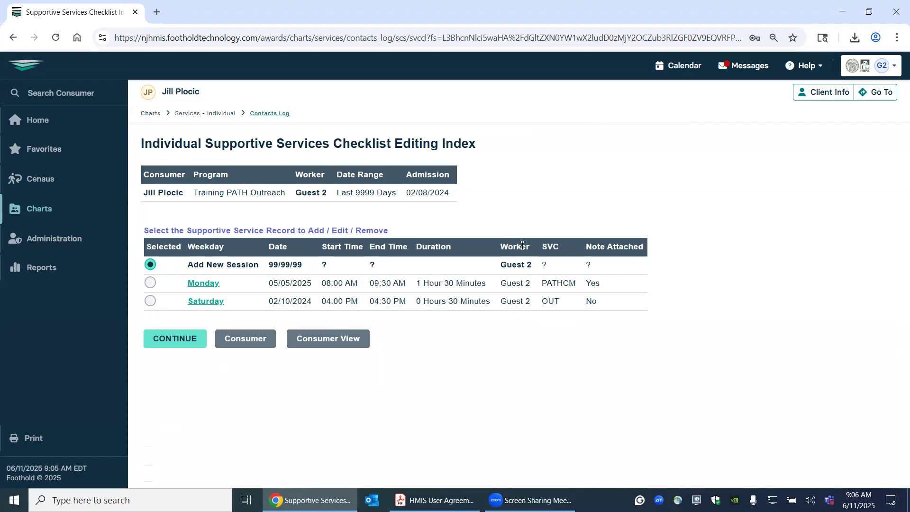
# - Edit the Monday 05/05/2025 session record, setting its duration to 02 hours and 00 minutes, and submit the change
pyautogui.click(151, 283)
pyautogui.click(175, 339)
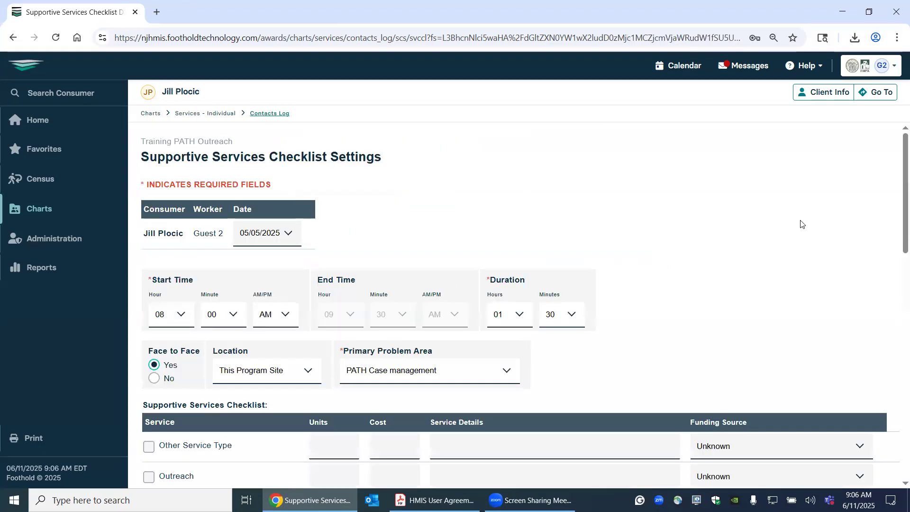
pyautogui.scroll(-3, 801, 224)
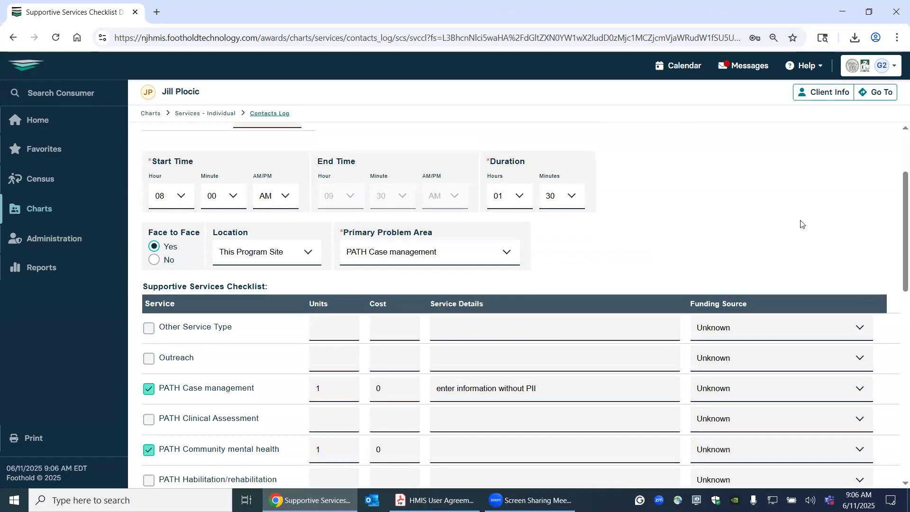
pyautogui.click(520, 198)
pyautogui.click(521, 259)
pyautogui.click(575, 197)
pyautogui.click(565, 231)
pyautogui.click(643, 231)
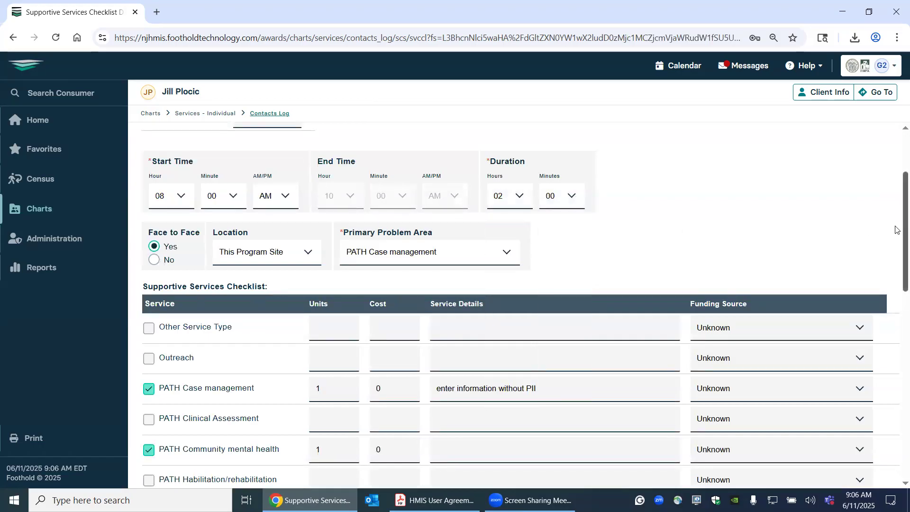
pyautogui.moveTo(898, 231); pyautogui.dragTo(898, 474)
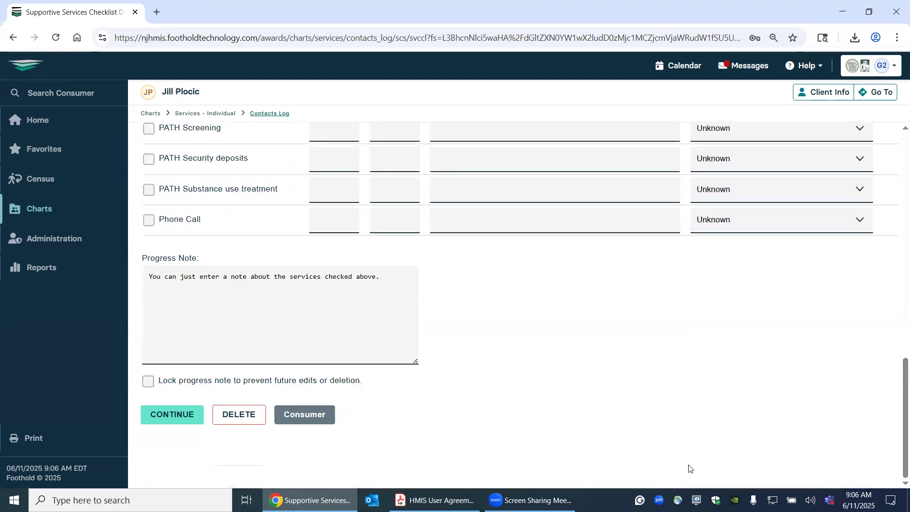
pyautogui.click(173, 420)
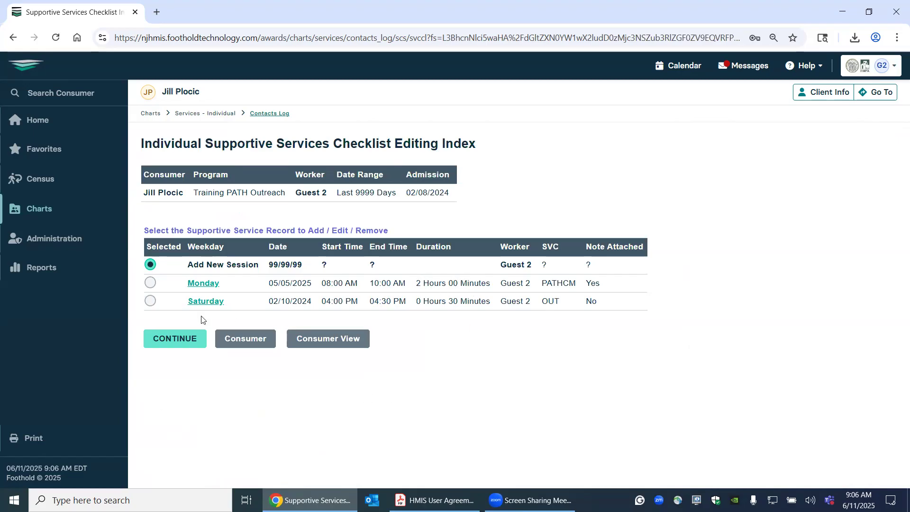
# - Review the Monday 05/05/2025 session's checklist report, including its services and progress note, and return to the editing index
pyautogui.click(204, 284)
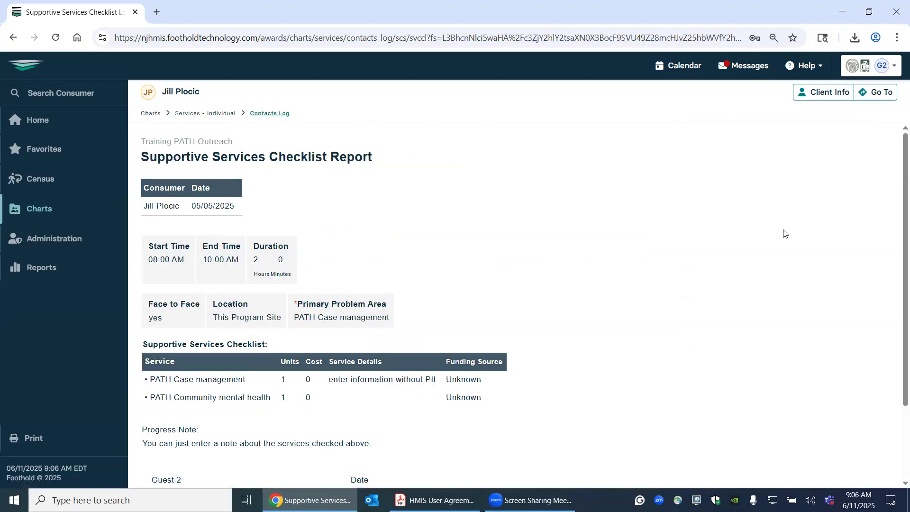
pyautogui.scroll(-2, 784, 233)
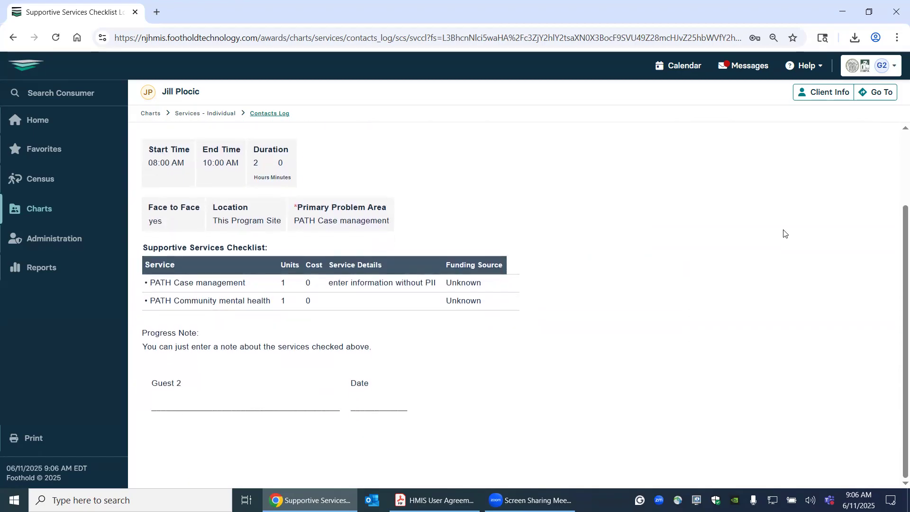
pyautogui.scroll(2, 784, 233)
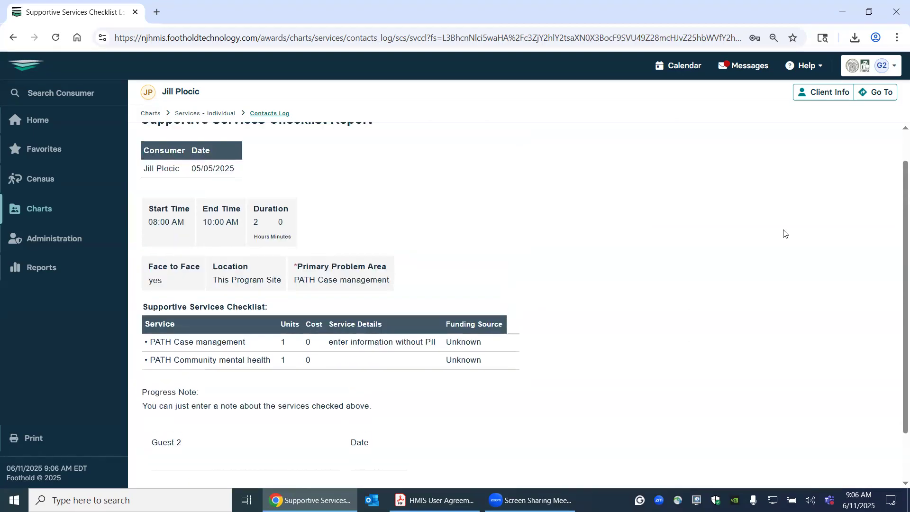
pyautogui.scroll(-2, 784, 233)
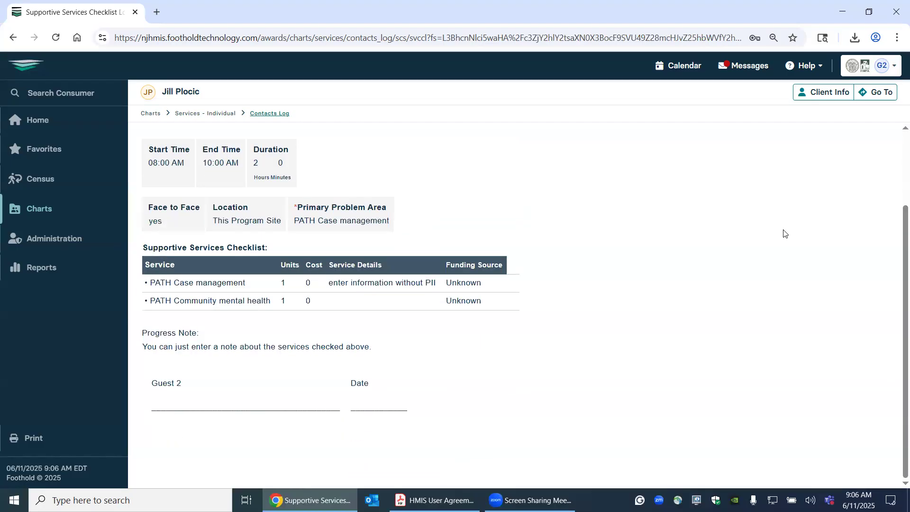
pyautogui.click(18, 69)
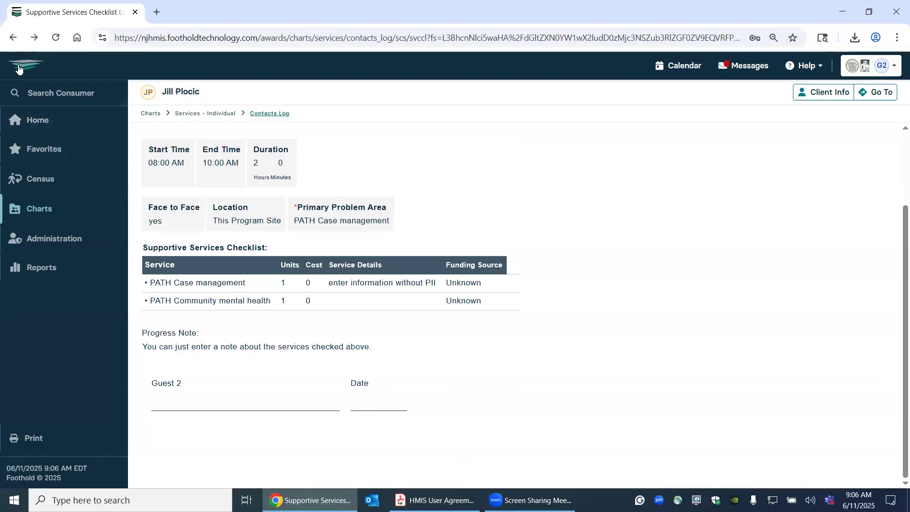